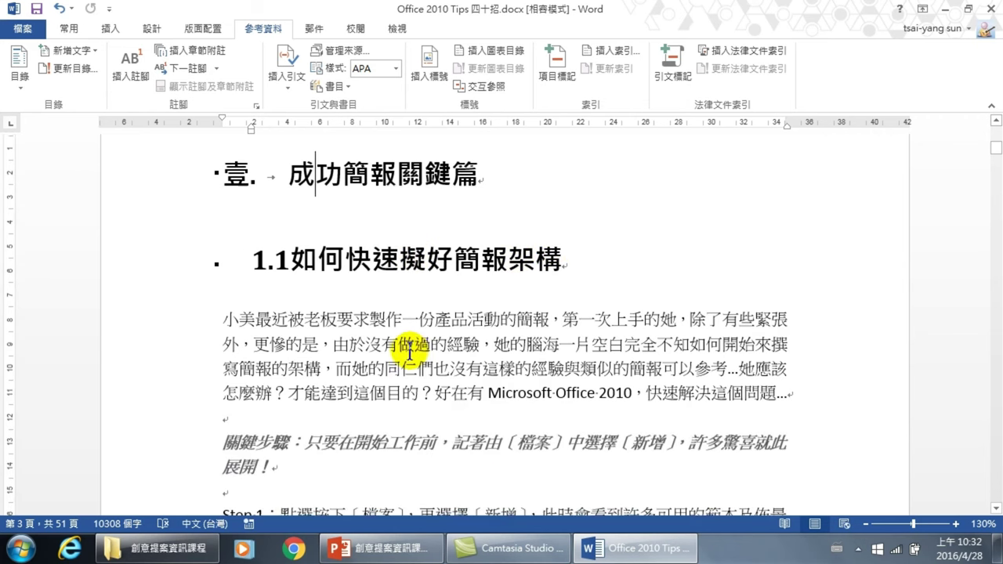
- Scroll down to the Step 1 presentation-templates screenshot and select the picture
scroll(409, 353, down, 5)
scroll(408, 352, down, 3)
scroll(407, 323, down, 1)
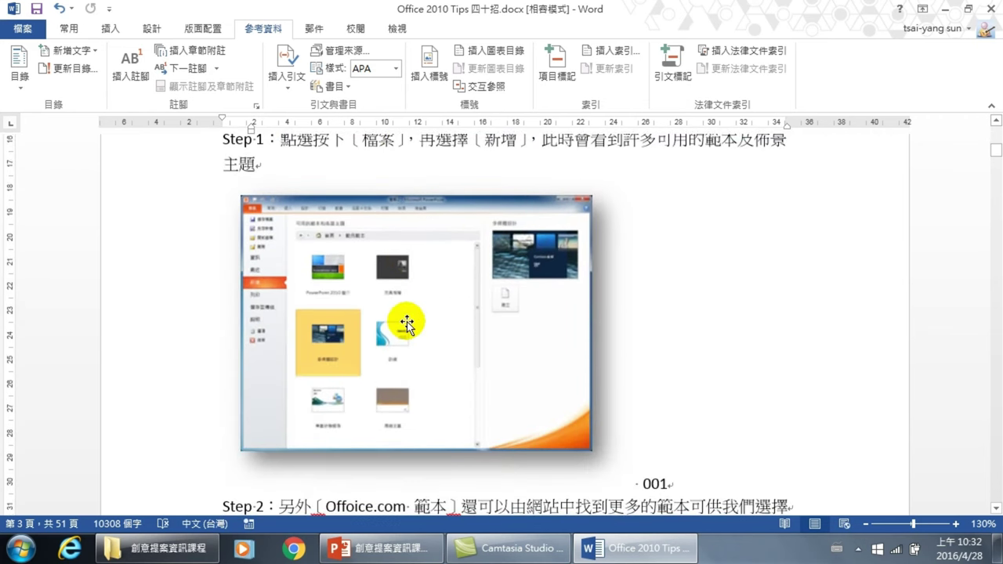
click(406, 324)
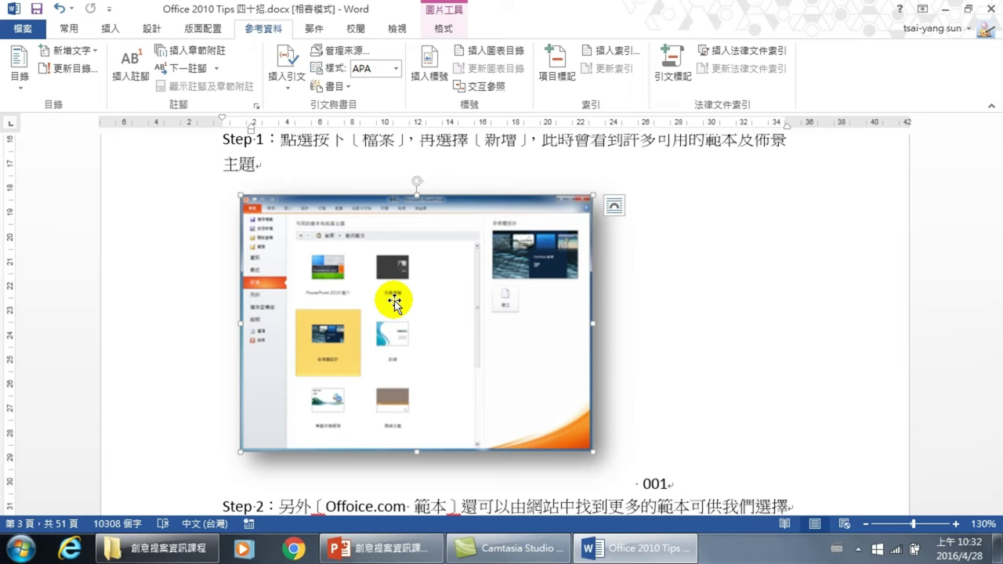
- Create the new caption label 圖 in the Insert Caption dialog for the Step 1 screenshot
right_click(421, 299)
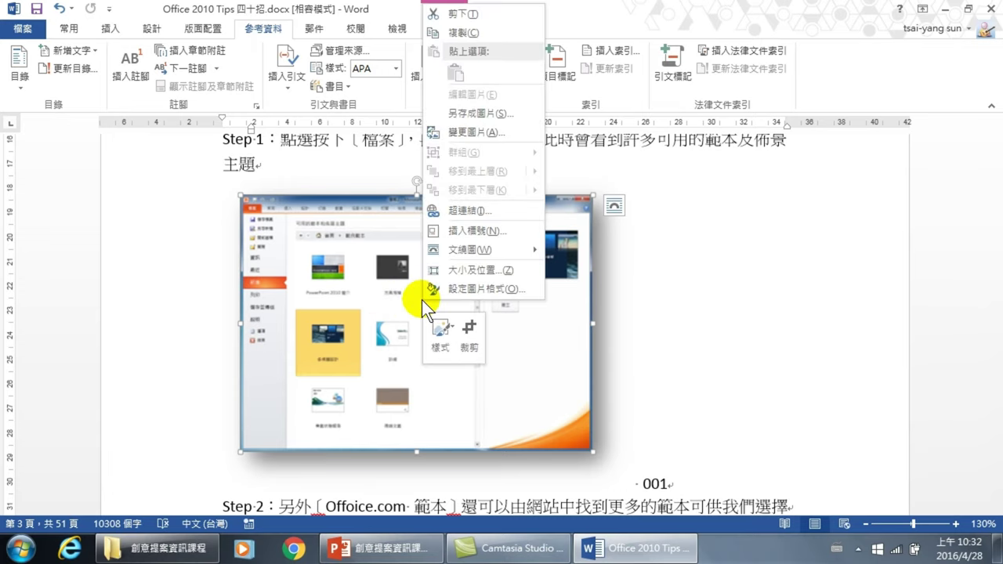
click(475, 231)
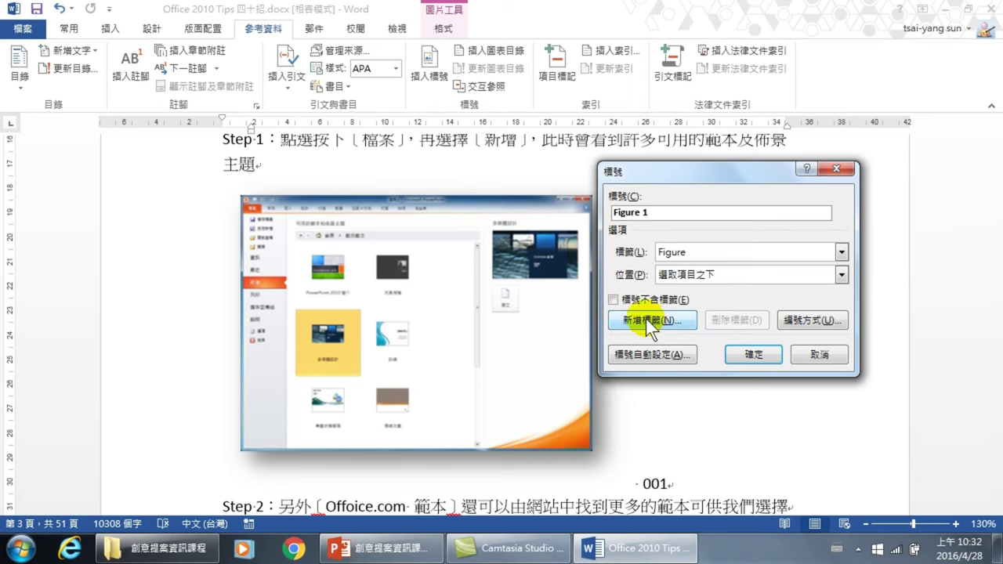
click(649, 320)
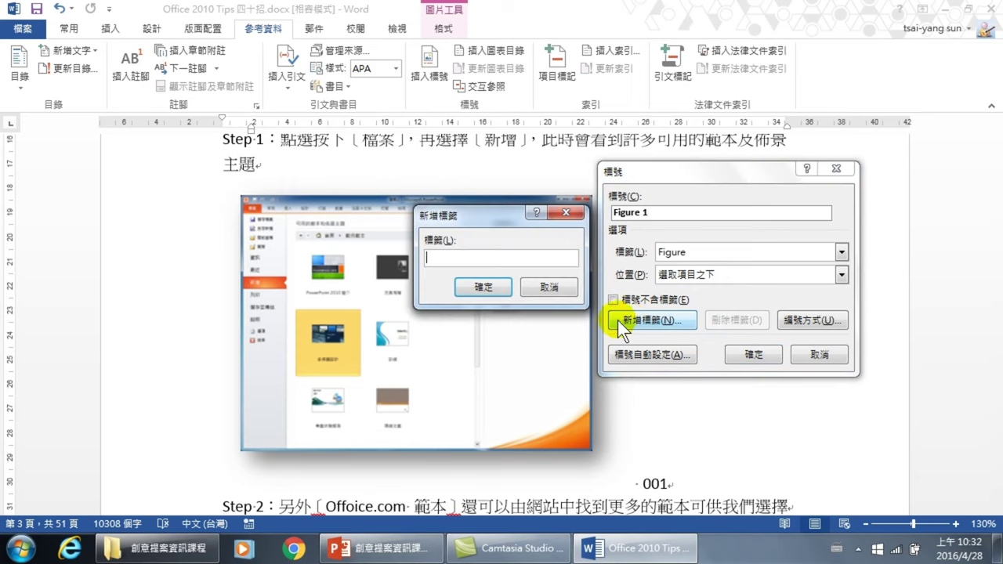
text(w)
text(圖)
key(Escape)
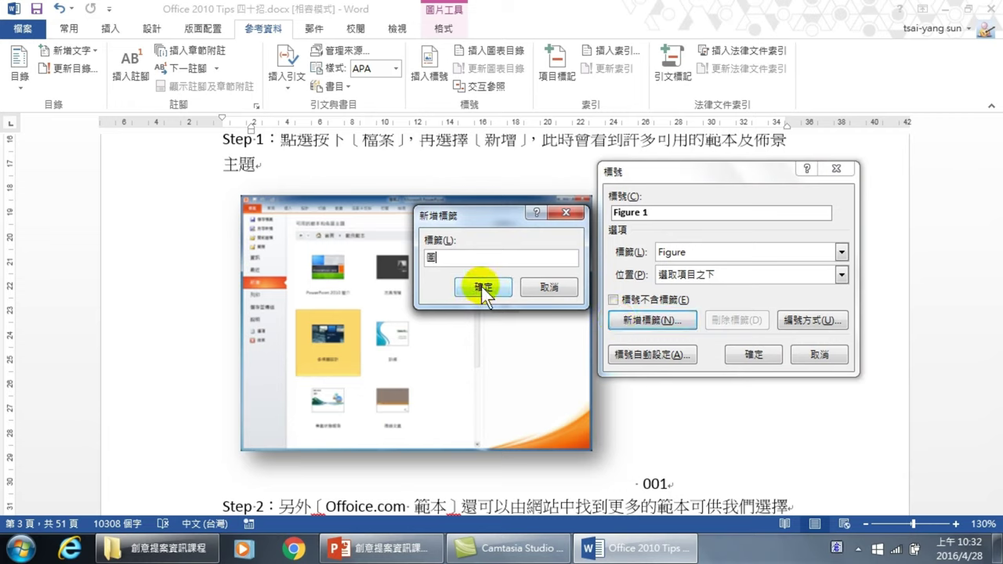
click(484, 289)
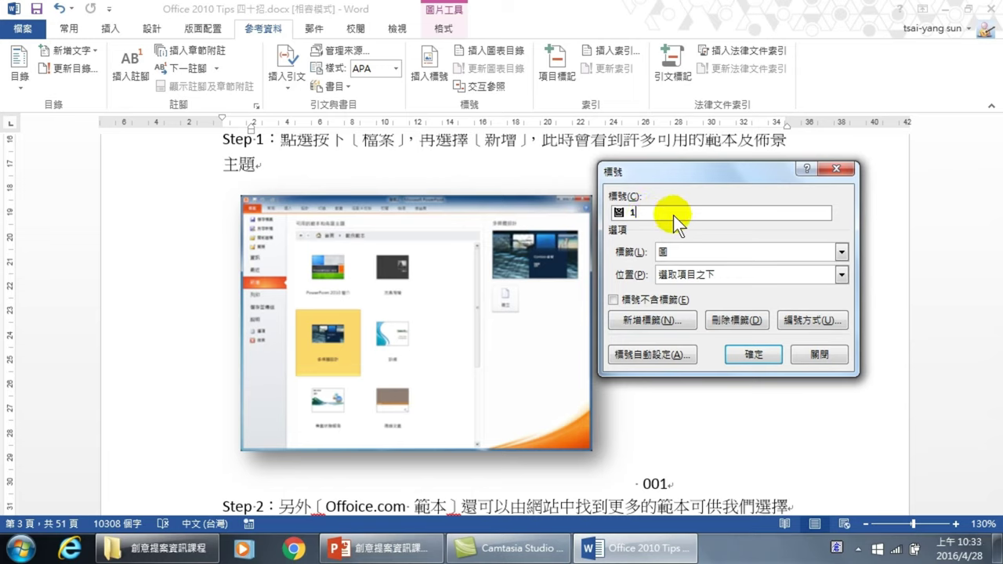
- Complete the caption as 圖 1.Word 提供非常大量的範本. and insert it below the picture
text(.)
text(Word)
key(shift)
text(q)
text(提供)
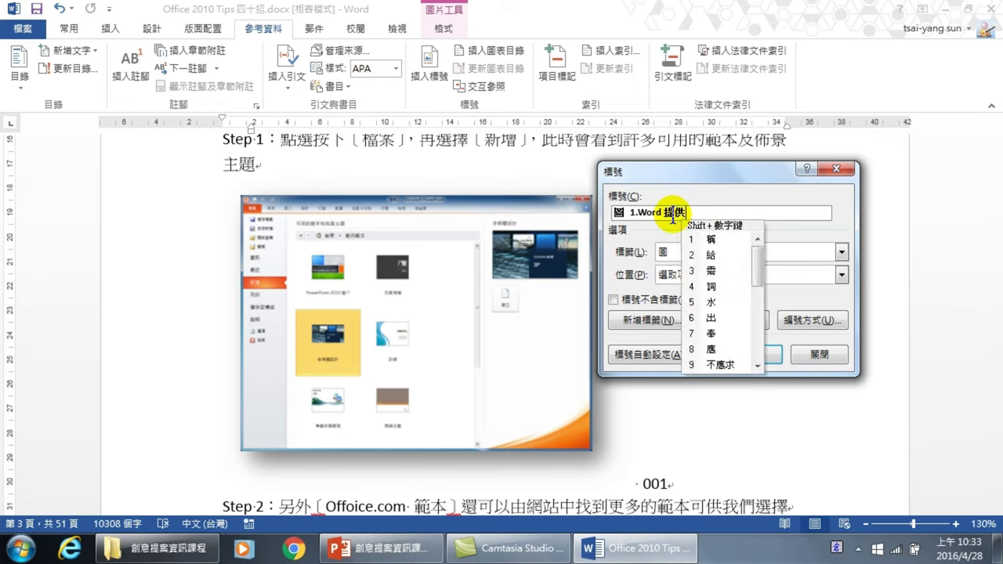
text(非)
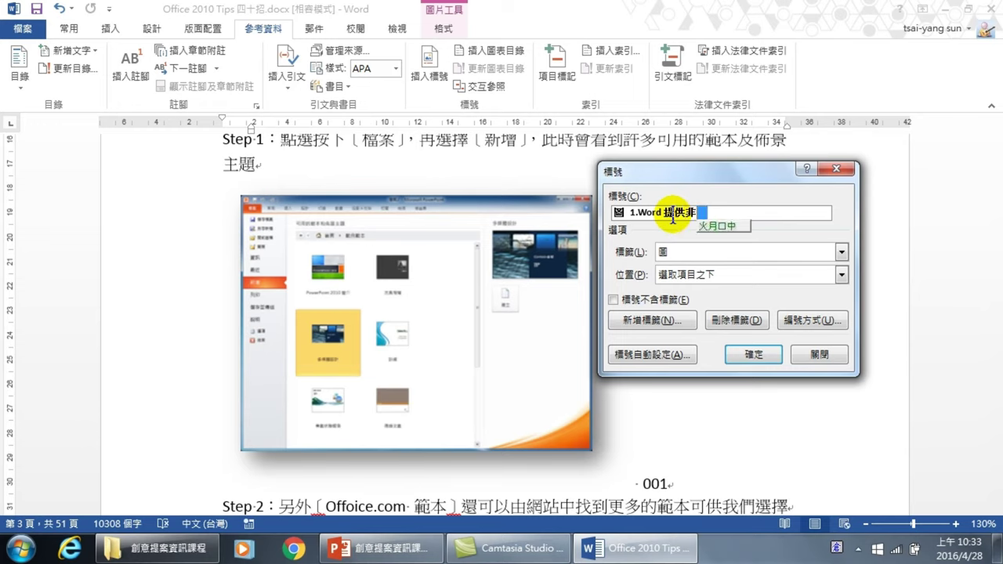
text(常大量的)
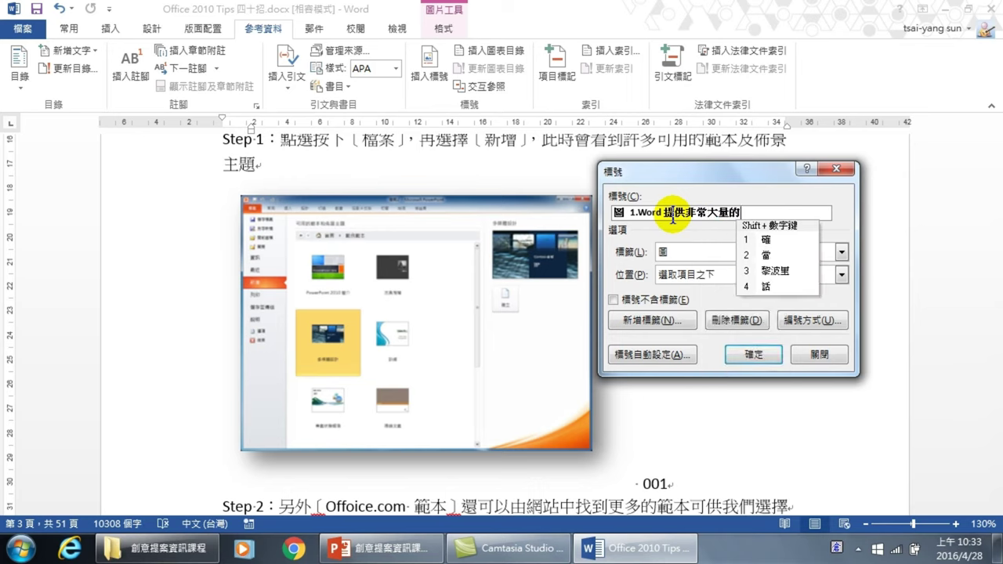
text(範本)
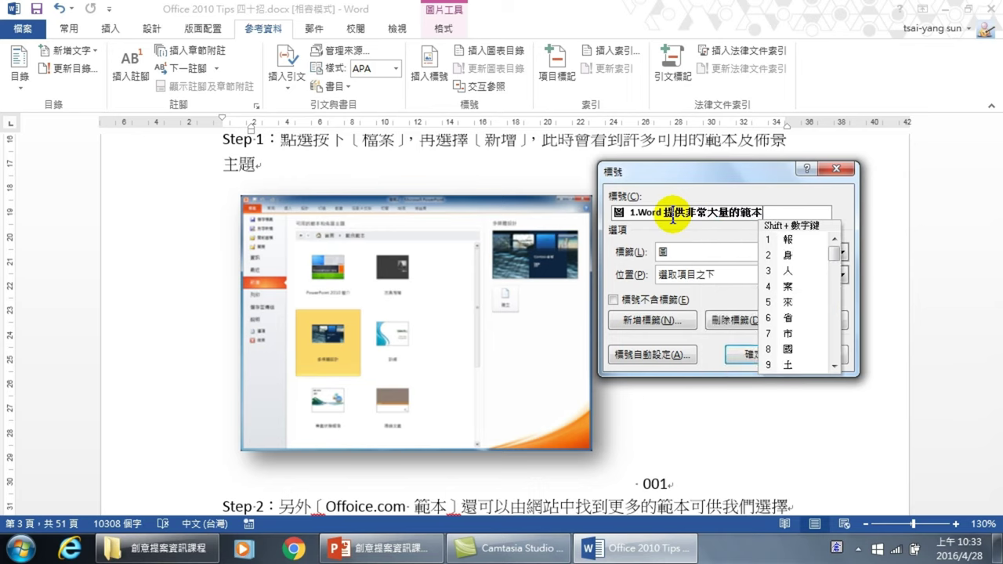
text(.)
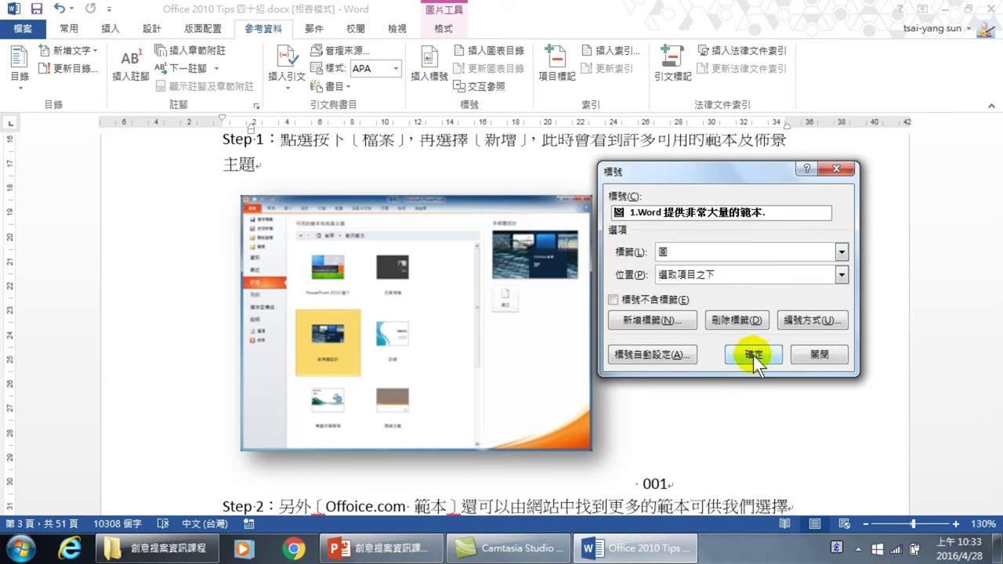
click(752, 351)
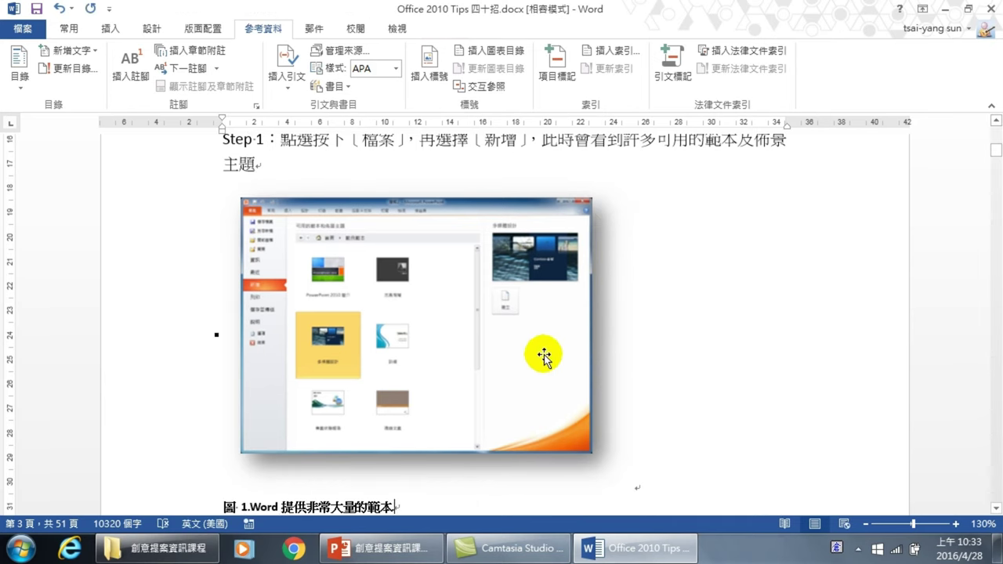
- Scroll past the template tables and the 1.2 heading to the SmartArt conversion screenshot (003)
scroll(449, 301, down, 3)
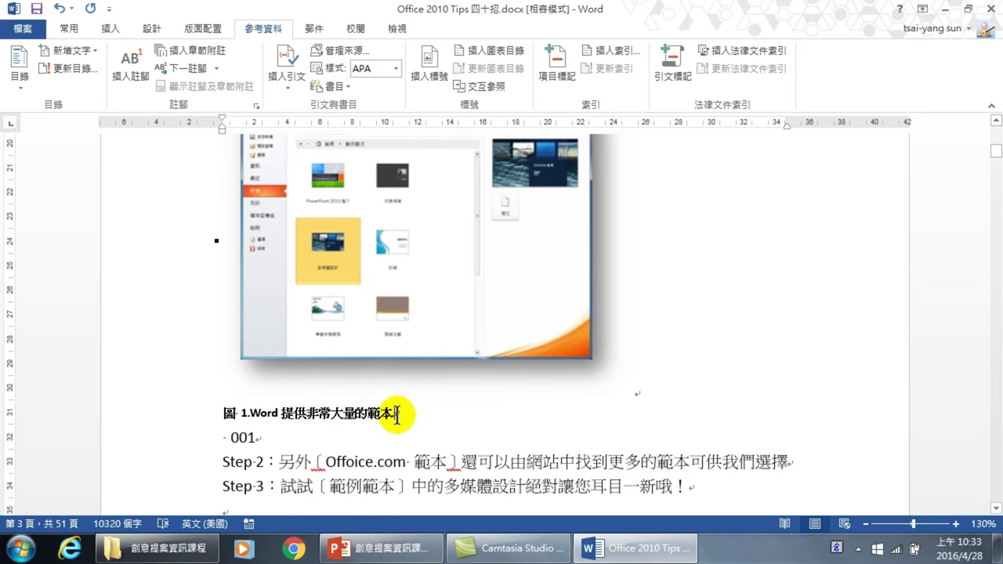
scroll(435, 379, down, 3)
scroll(435, 380, down, 4)
scroll(439, 380, down, 3)
scroll(439, 381, down, 4)
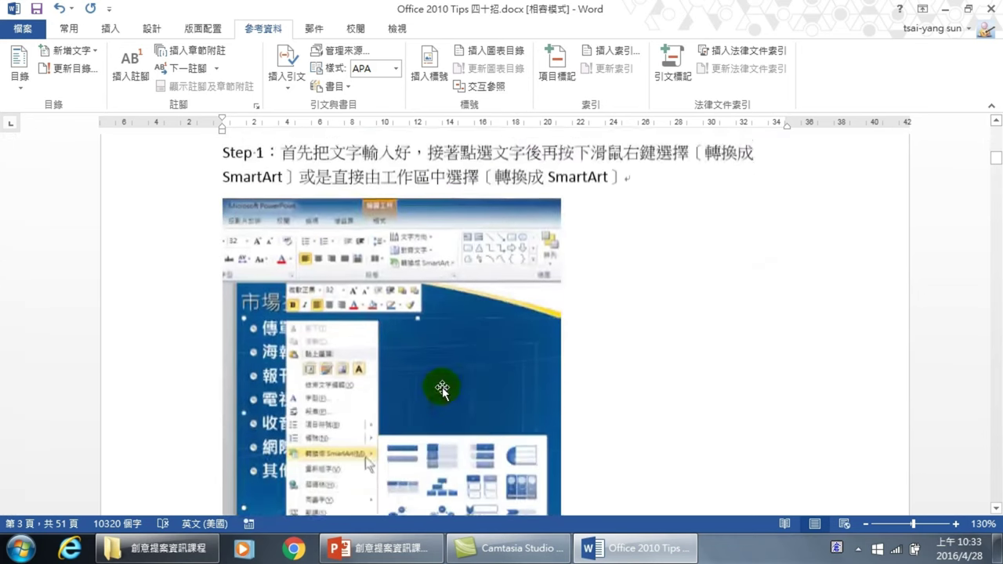
scroll(432, 374, down, 1)
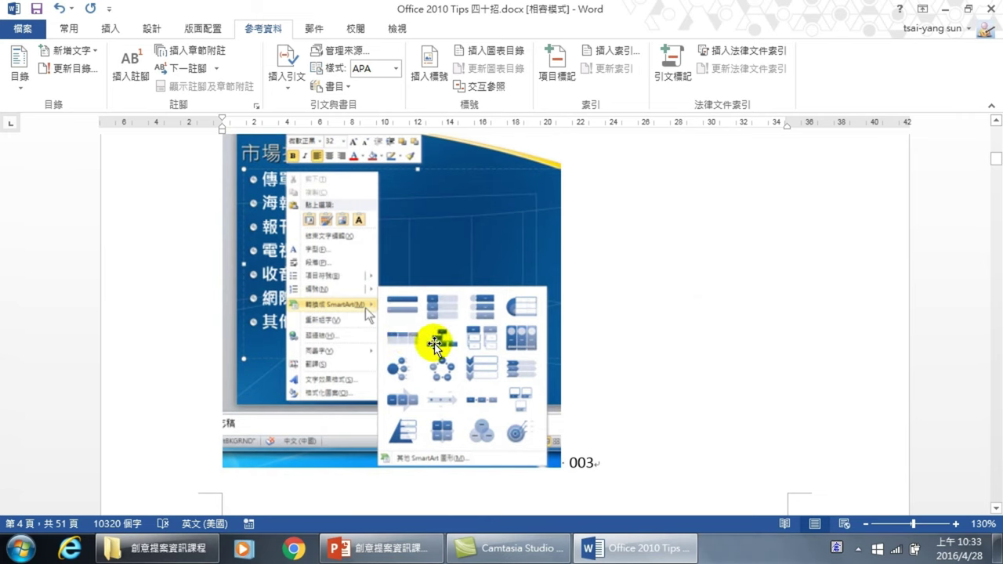
- Insert the caption 圖 2.轉換成 SmartArt. under the SmartArt conversion menu screenshot
right_click(437, 281)
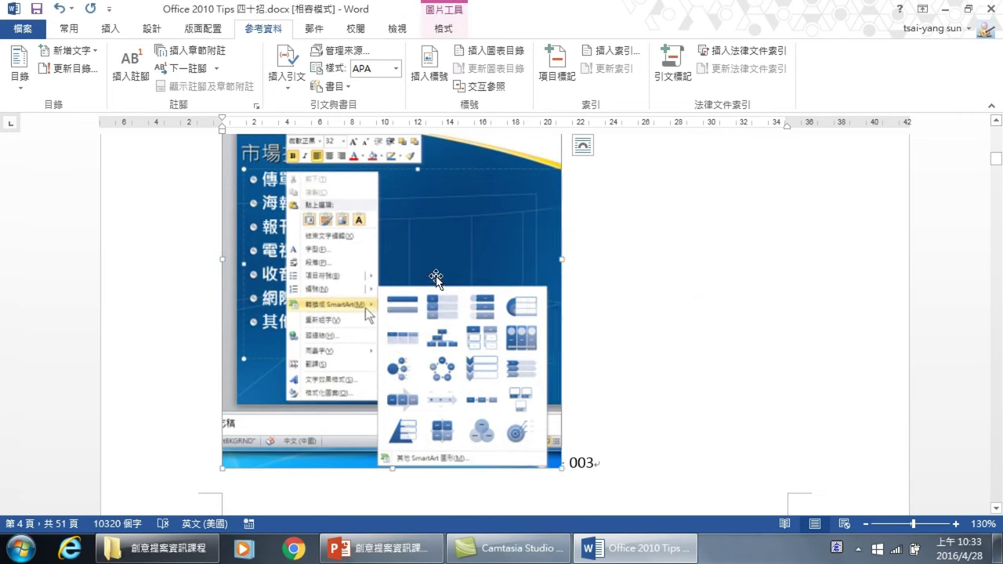
click(481, 461)
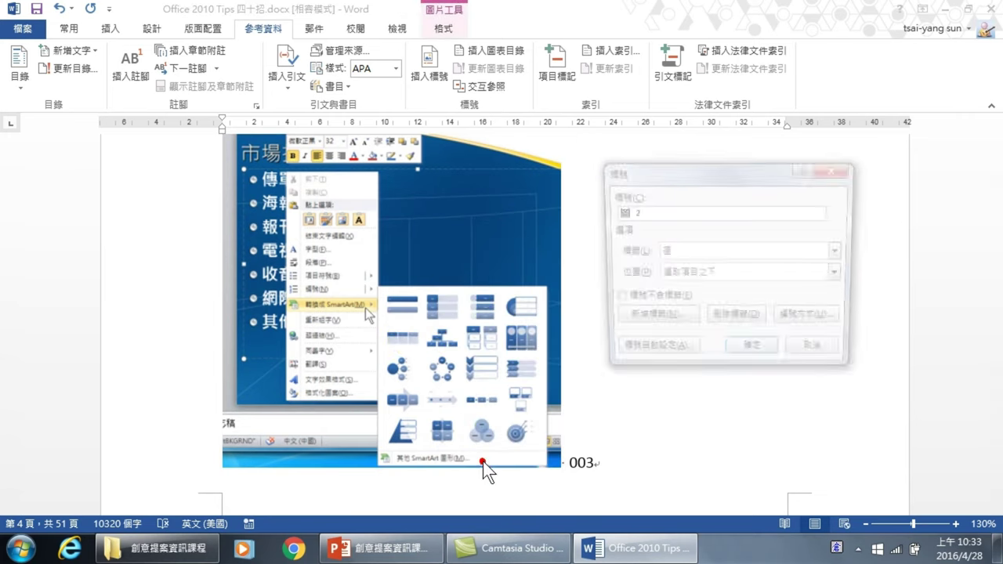
text(.)
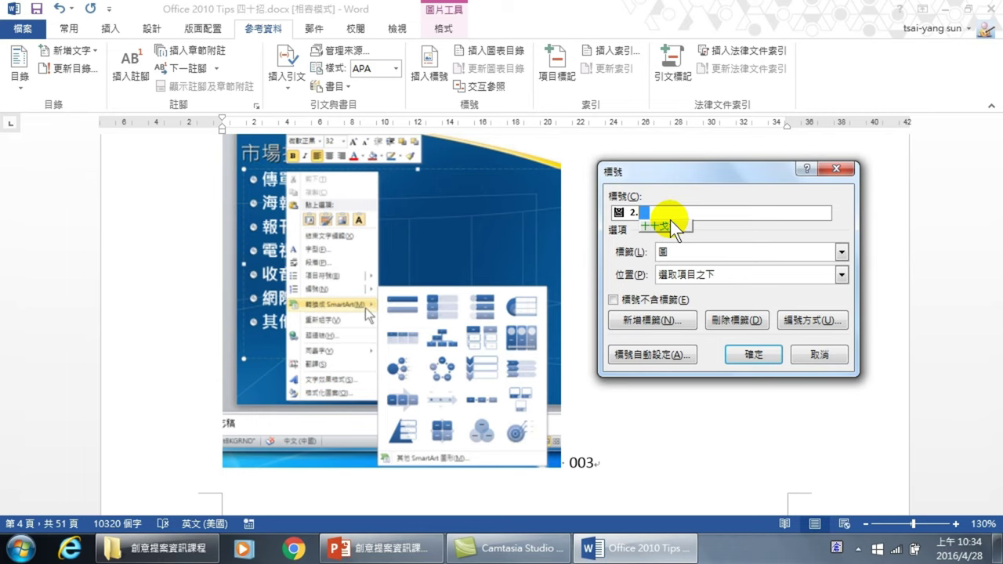
text(轉換成)
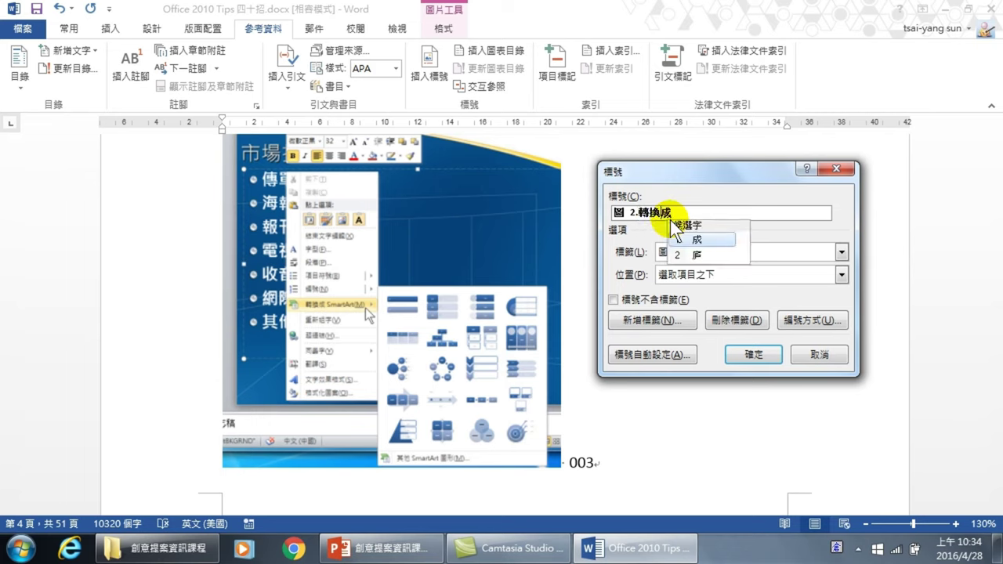
text( Smart)
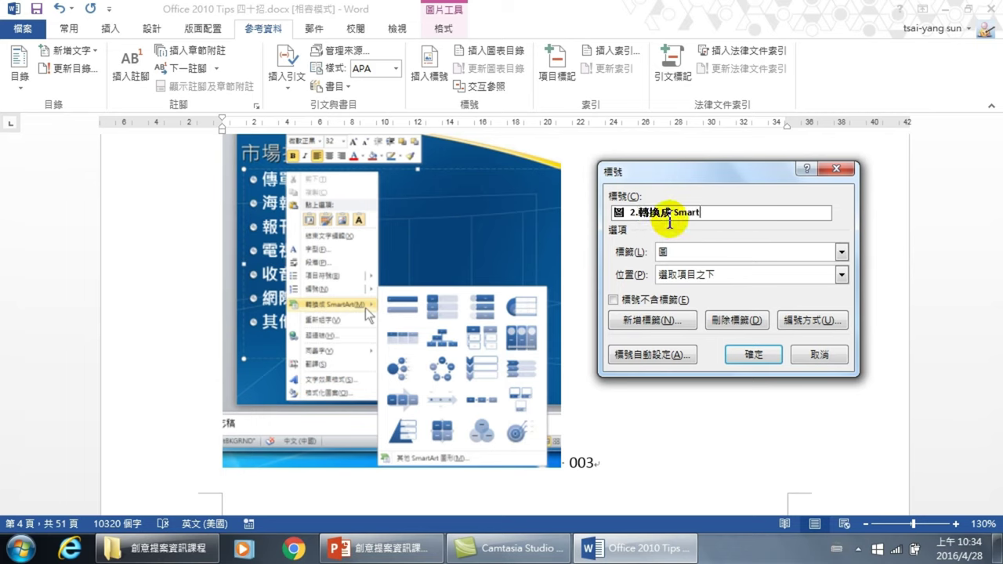
text(Art.)
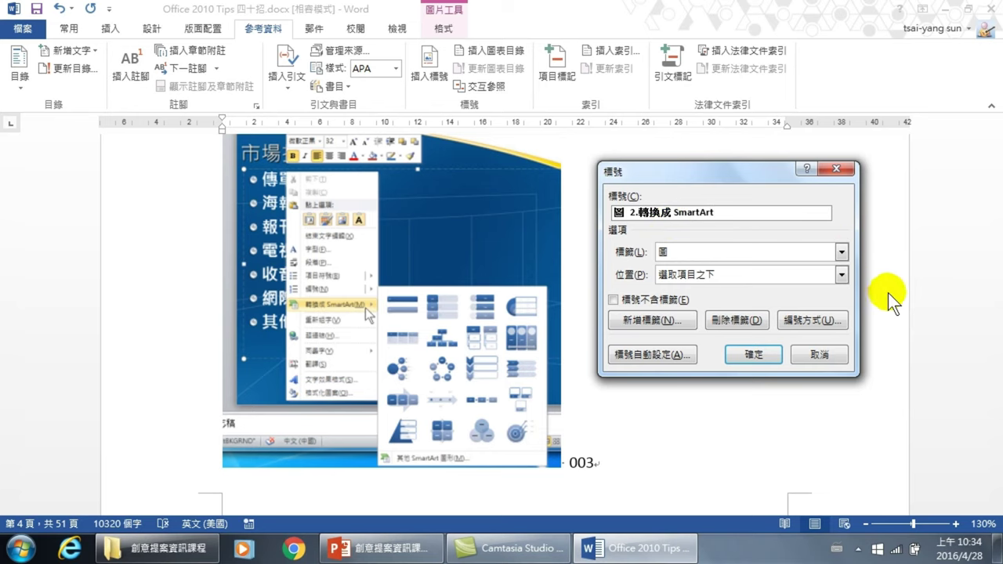
click(753, 354)
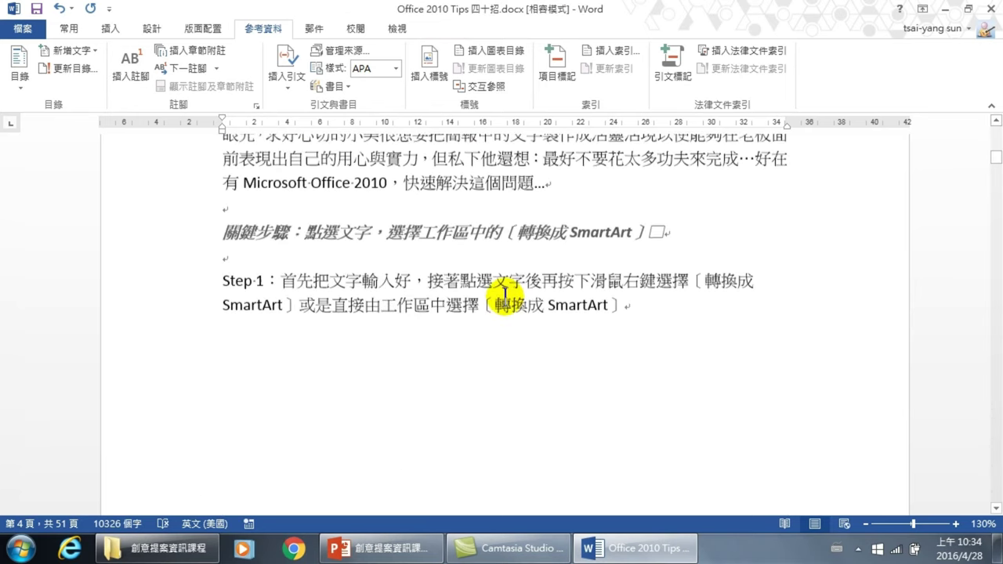
- Scroll past Step 2 and Step 3 to the cycle-diagram screenshot labelled 005 above Step 4
scroll(505, 357, down, 5)
scroll(478, 372, down, 5)
scroll(476, 369, down, 3)
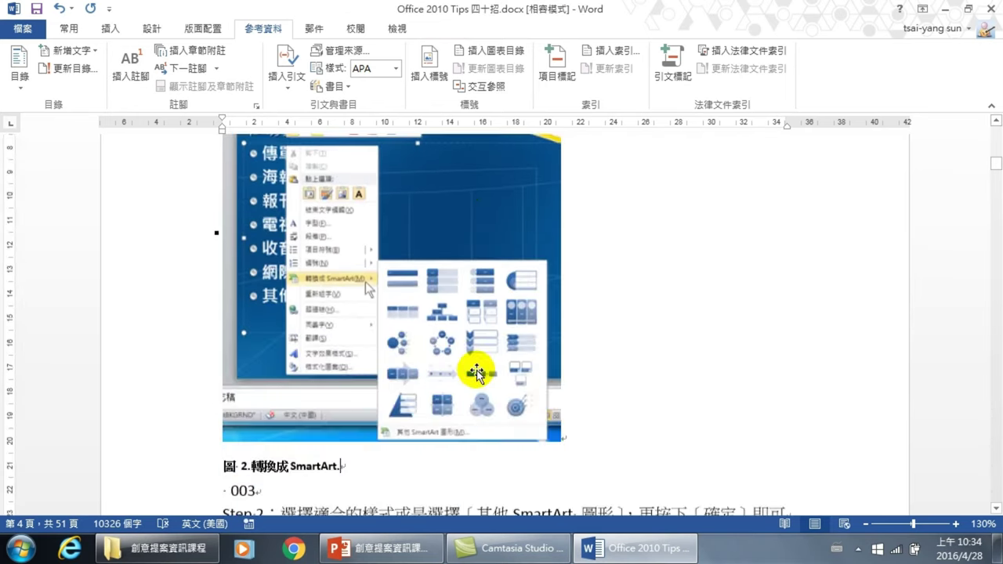
scroll(378, 342, down, 2)
scroll(358, 314, down, 3)
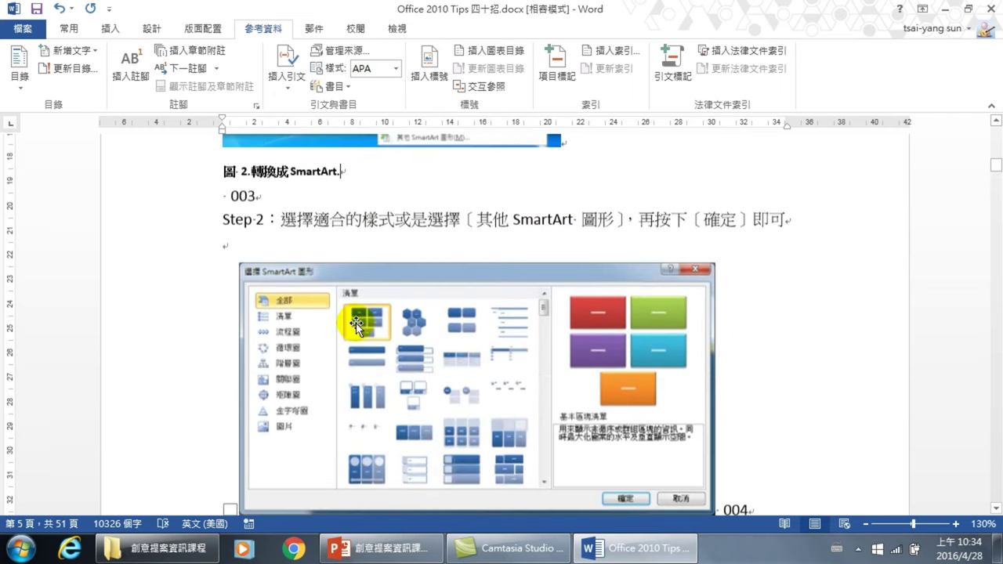
scroll(394, 333, down, 3)
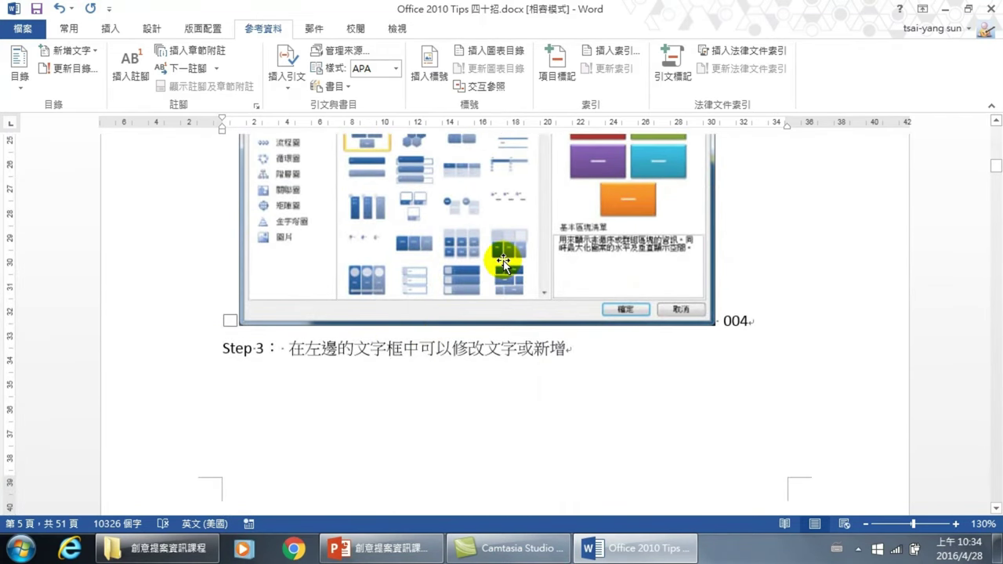
scroll(409, 246, up, 1)
scroll(465, 258, down, 2)
scroll(417, 304, down, 5)
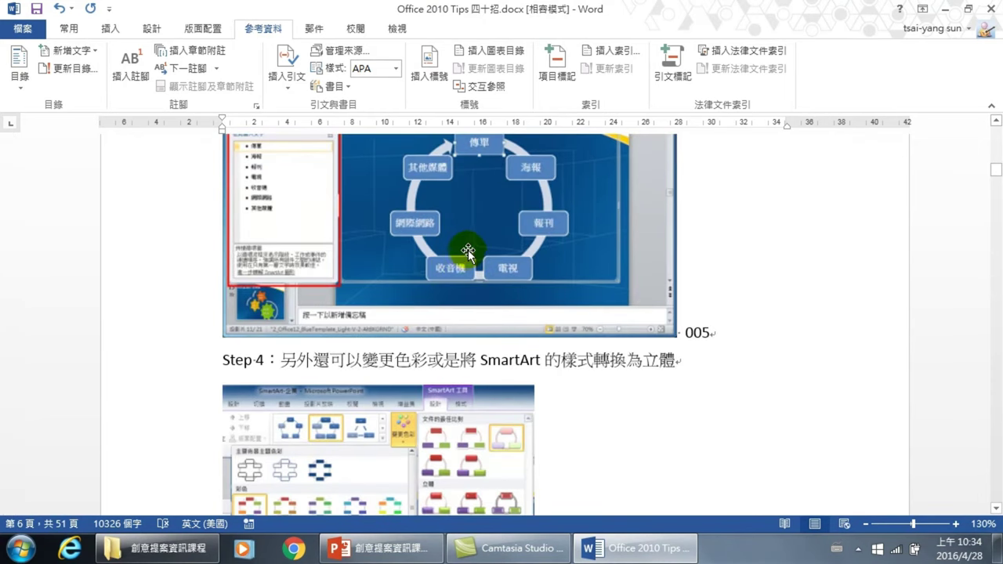
scroll(470, 235, up, 3)
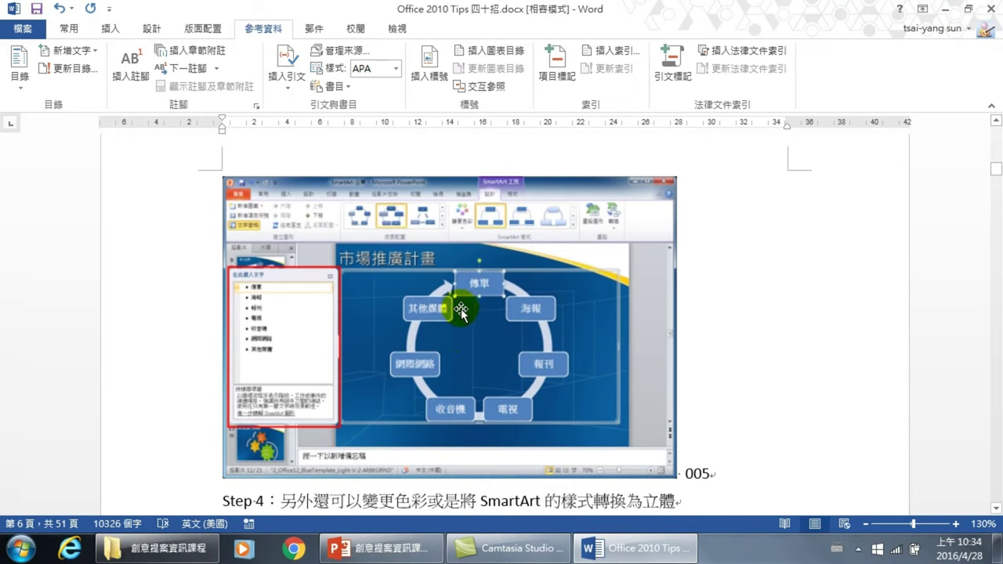
- Bring up the Insert Caption dialog for the cycle-diagram screenshot
right_click(463, 306)
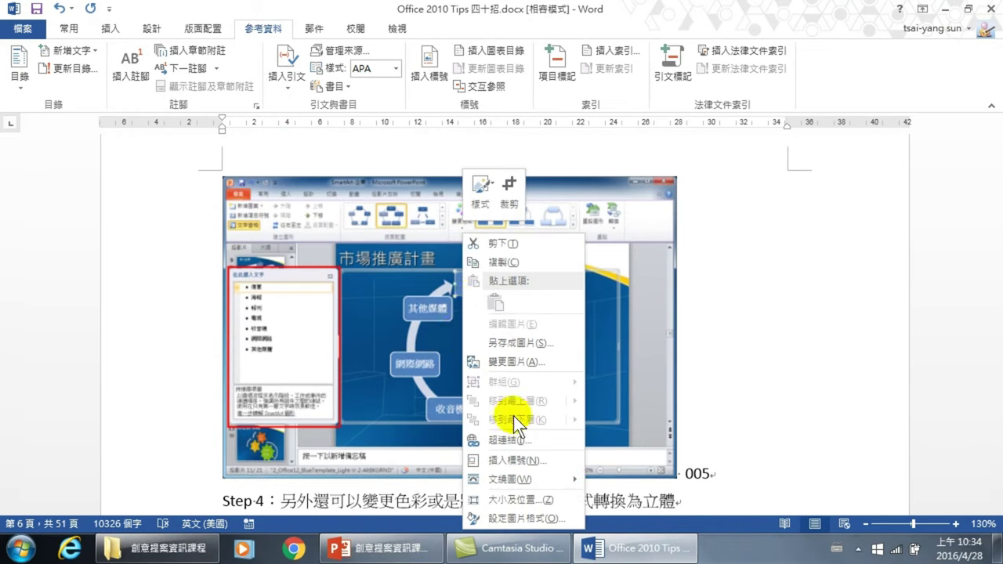
click(510, 460)
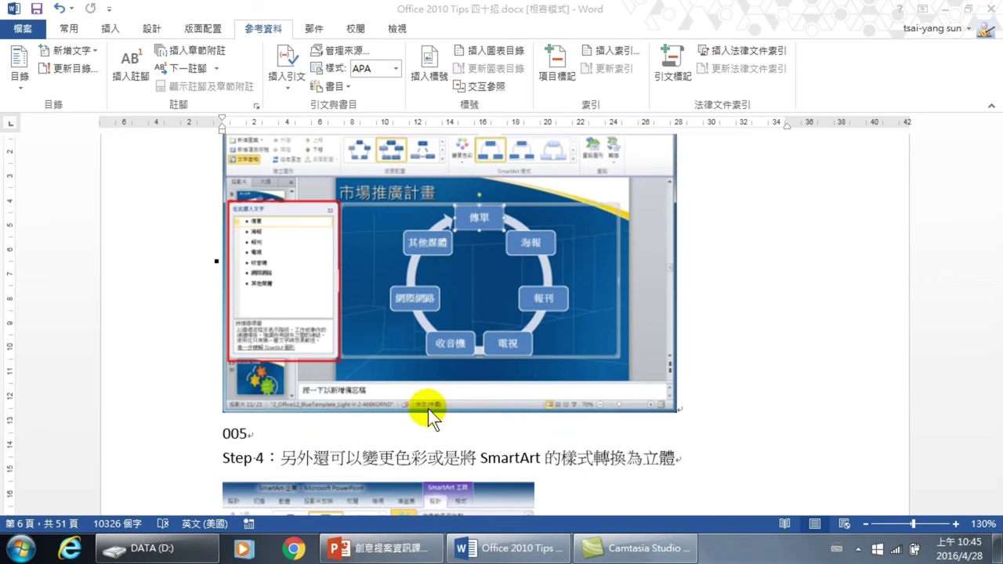
- Caption the cycle-diagram screenshot 圖 3.循環圖, placed above the 005 line
click(447, 286)
right_click(488, 271)
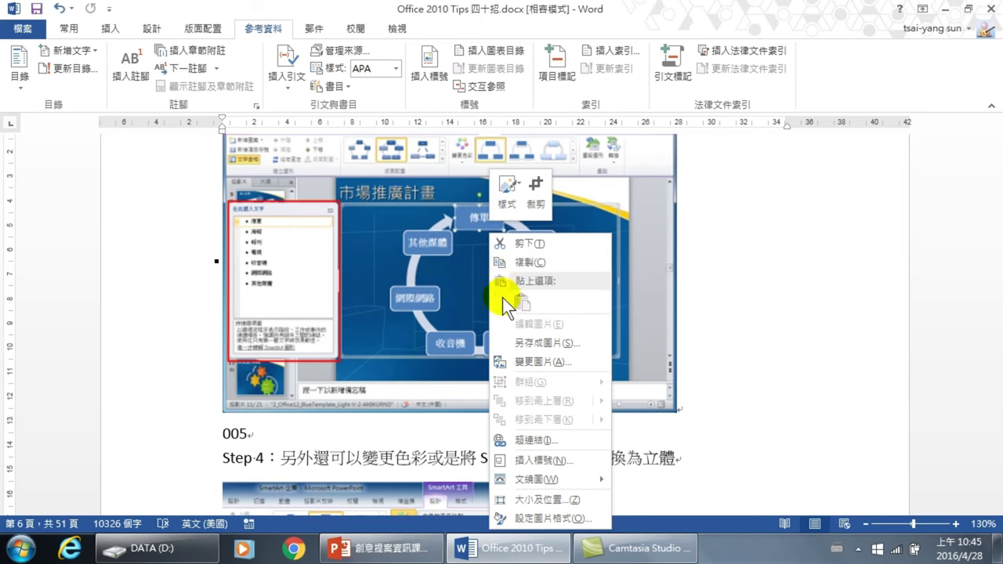
click(540, 459)
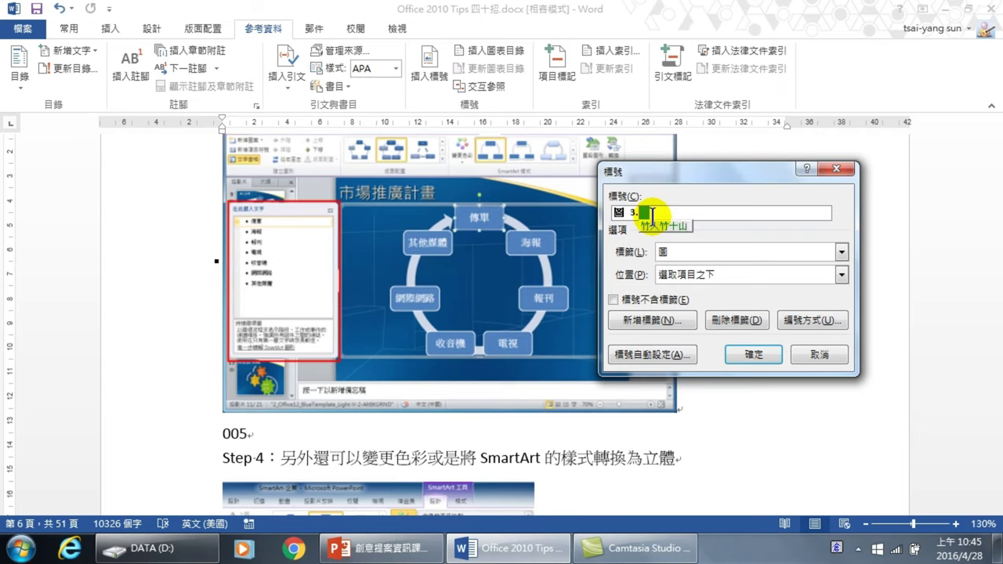
text(循環圖.)
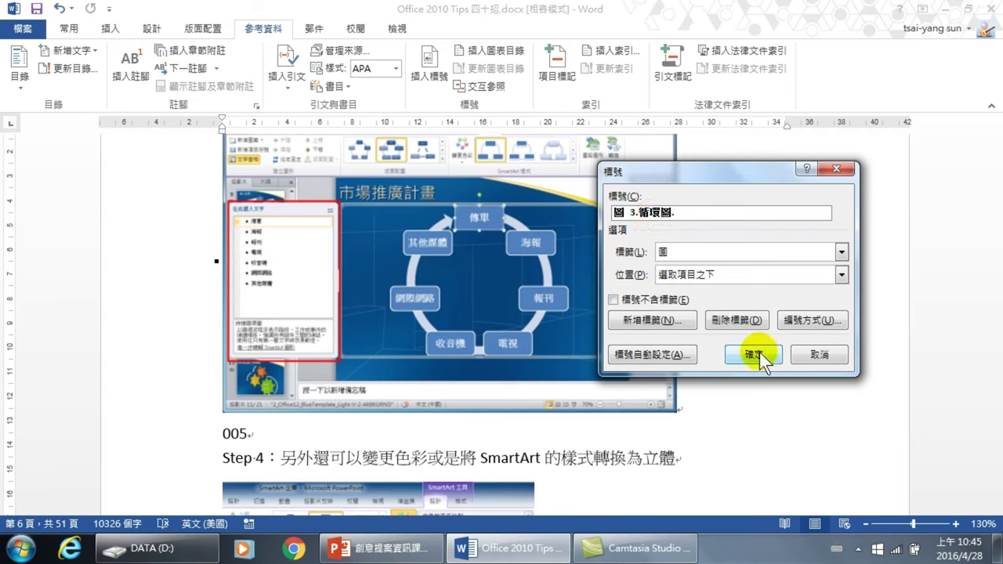
click(753, 354)
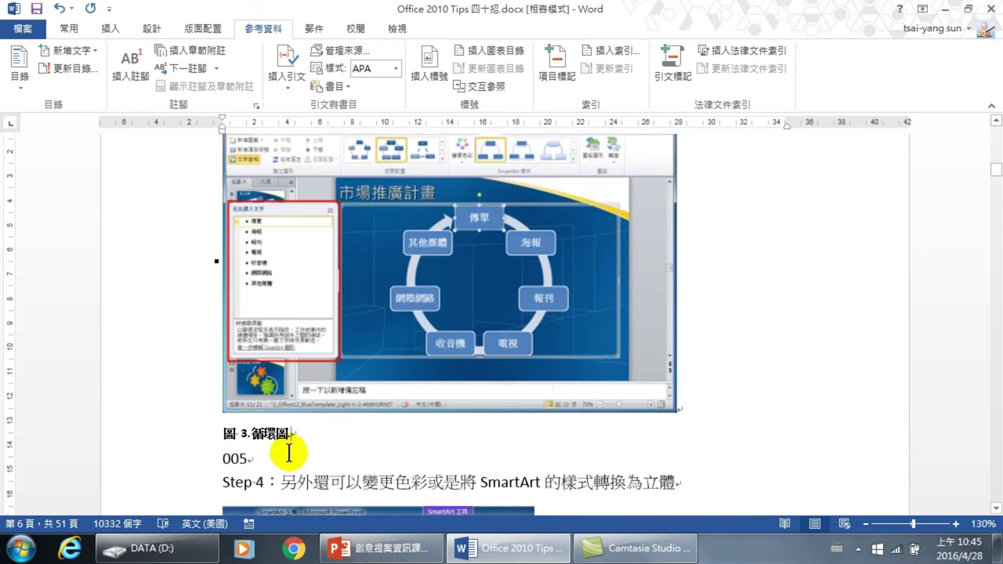
- Caption the Step 2 SmartArt gallery screenshot 圖 3.全部的 SmartArt 圖形. above the 004 label
scroll(415, 336, up, 4)
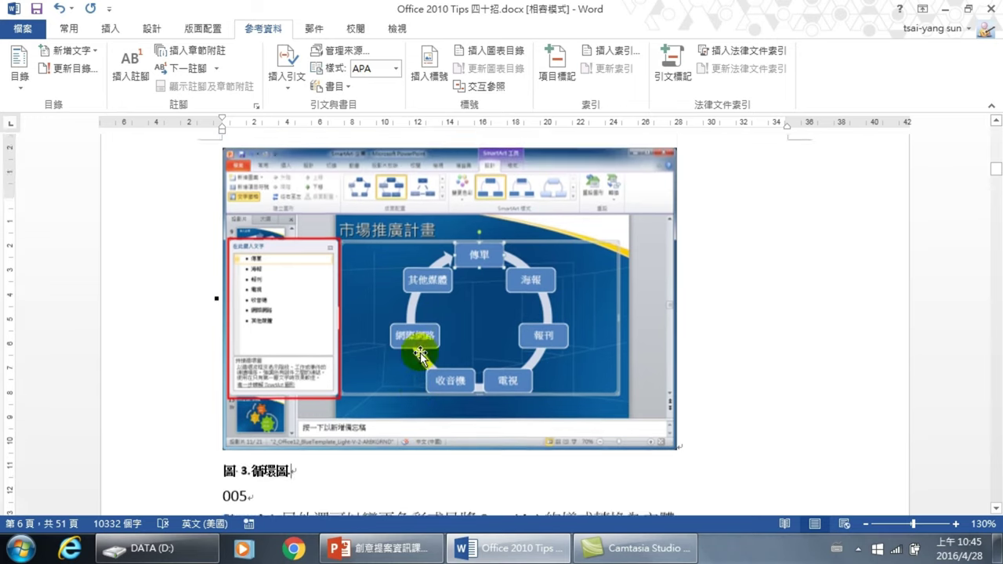
scroll(449, 359, up, 6)
scroll(392, 347, up, 2)
scroll(352, 347, up, 4)
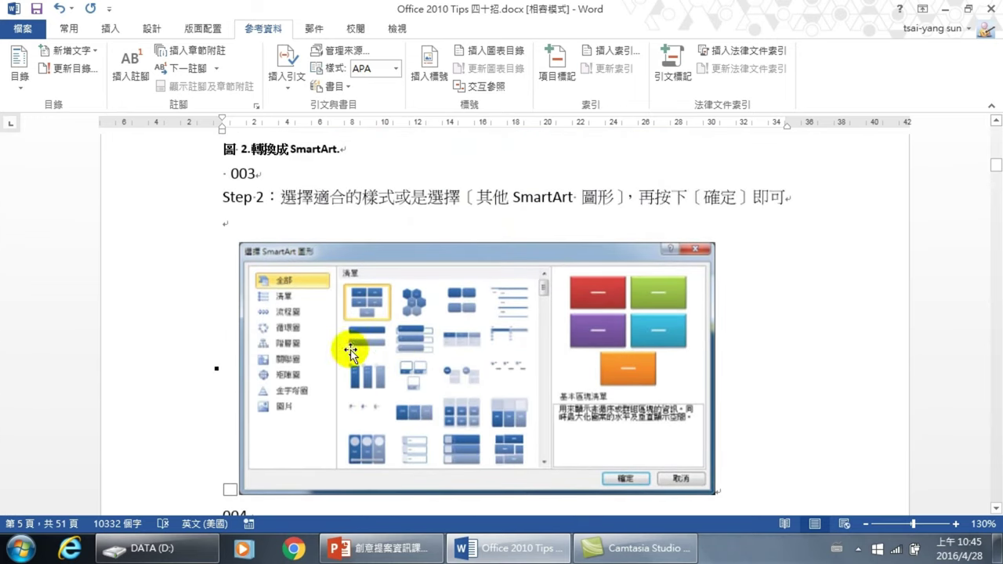
right_click(448, 336)
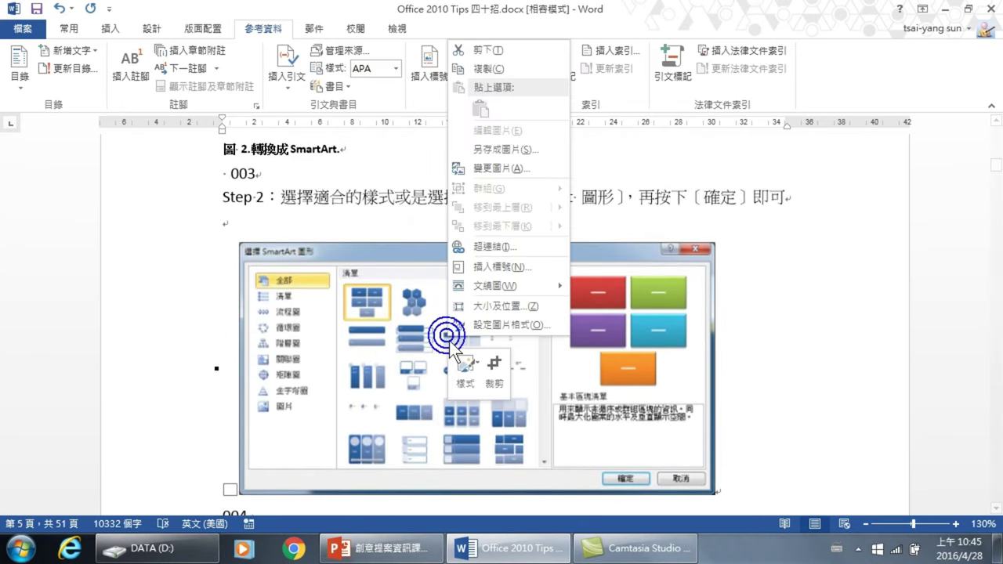
click(500, 266)
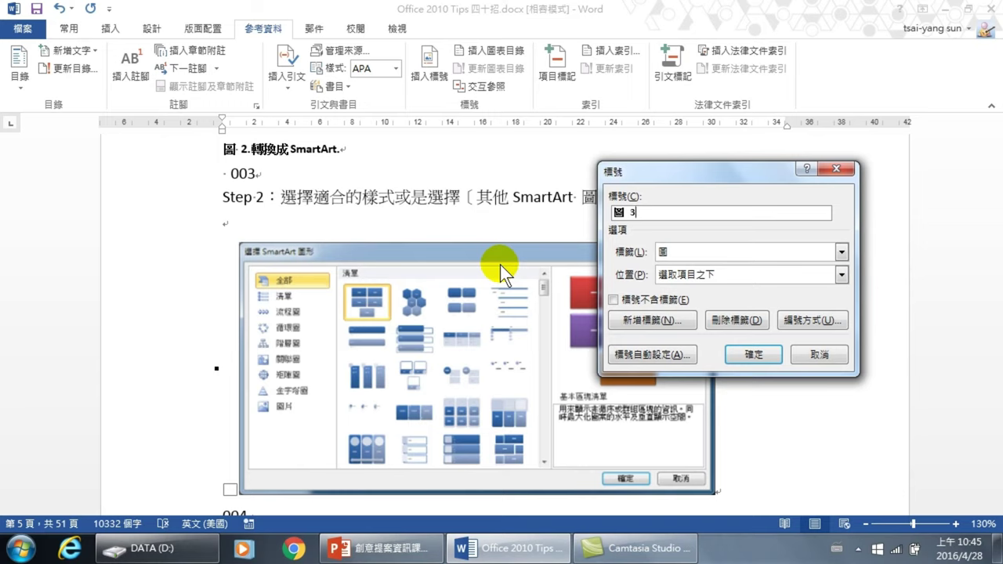
text(.)
text(全部的)
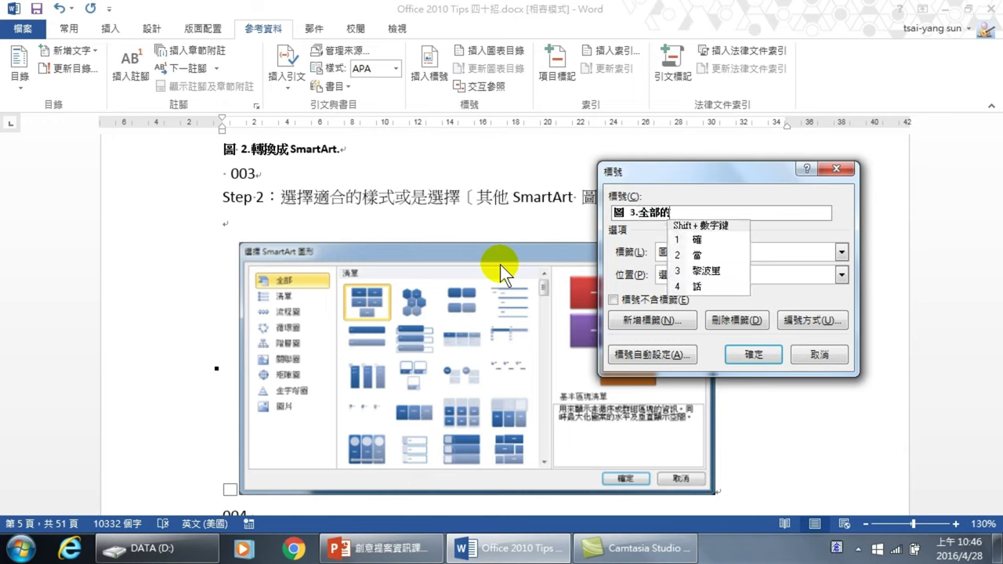
text( SmartArt)
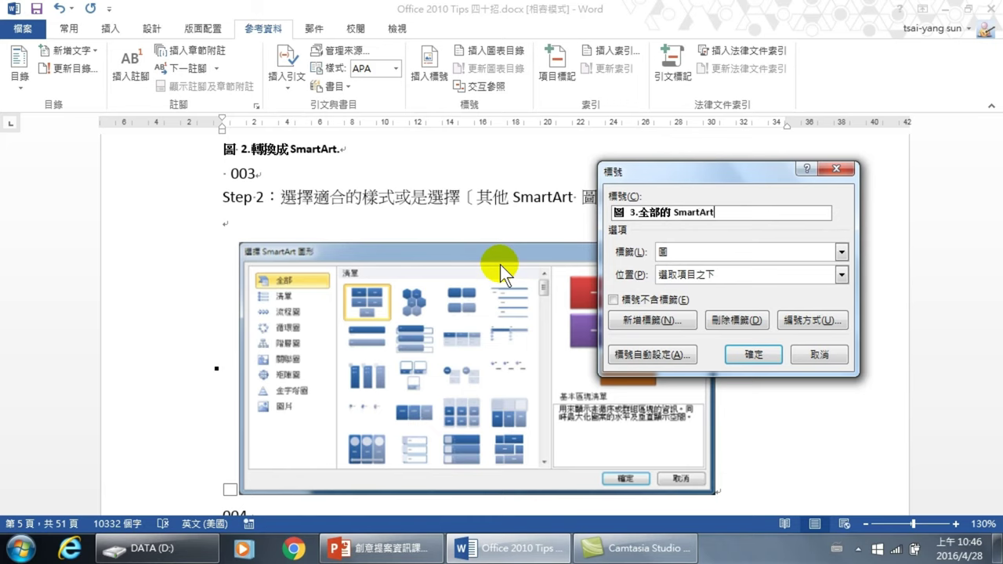
text( 圖)
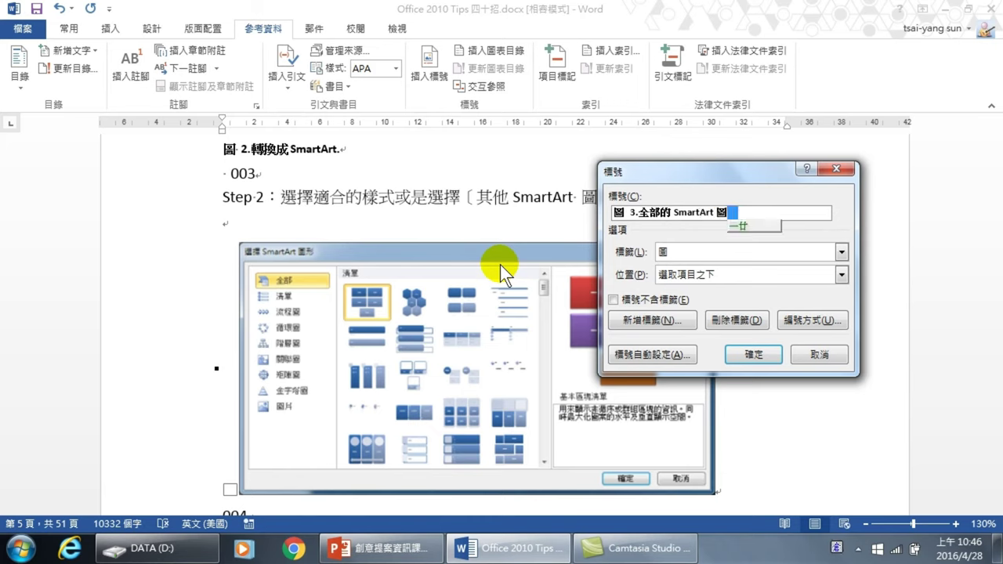
text(形)
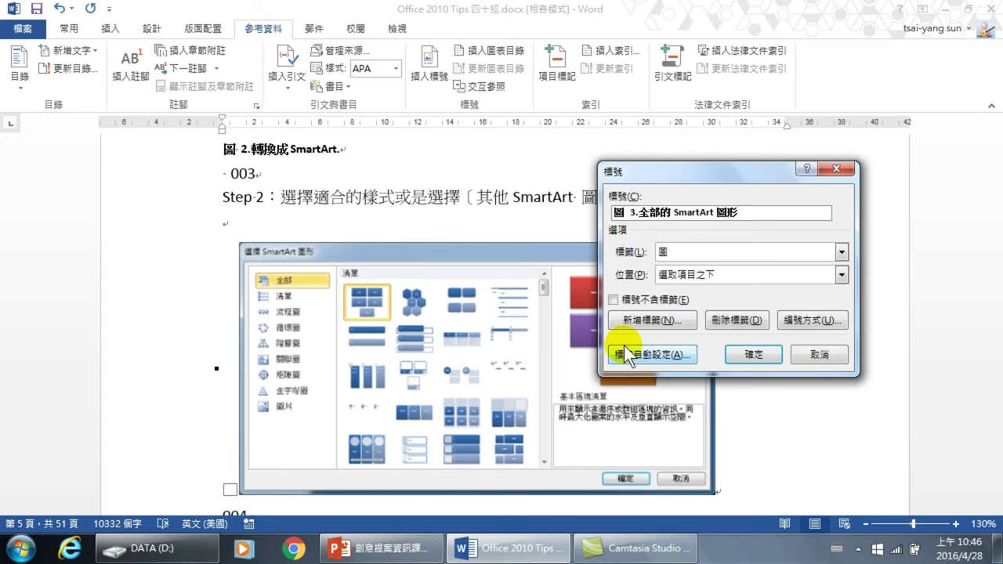
text(.)
click(760, 358)
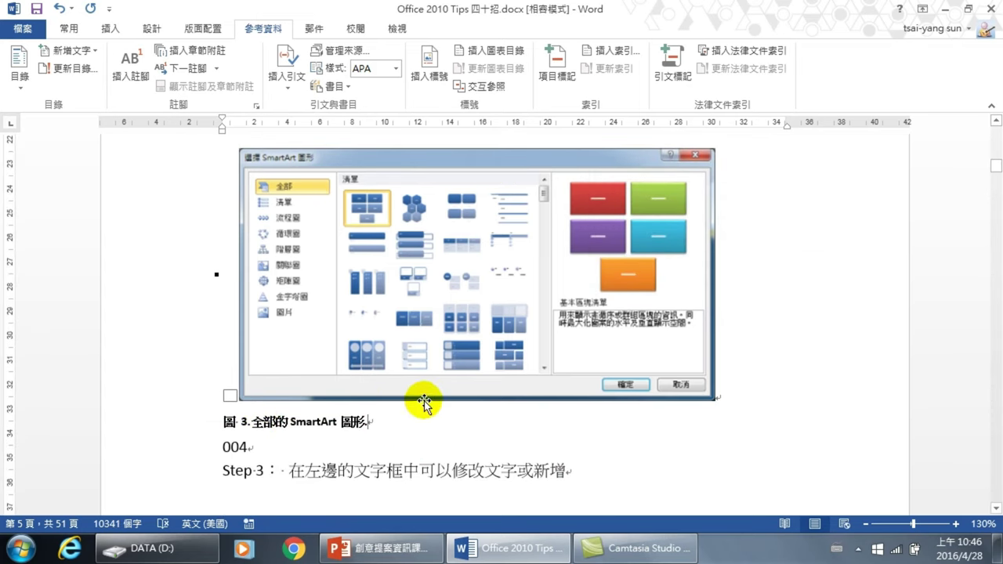
- Scroll back up to the table of contents ending at 7.6 on page 2
scroll(445, 392, down, 3)
scroll(446, 392, down, 5)
scroll(445, 392, down, 2)
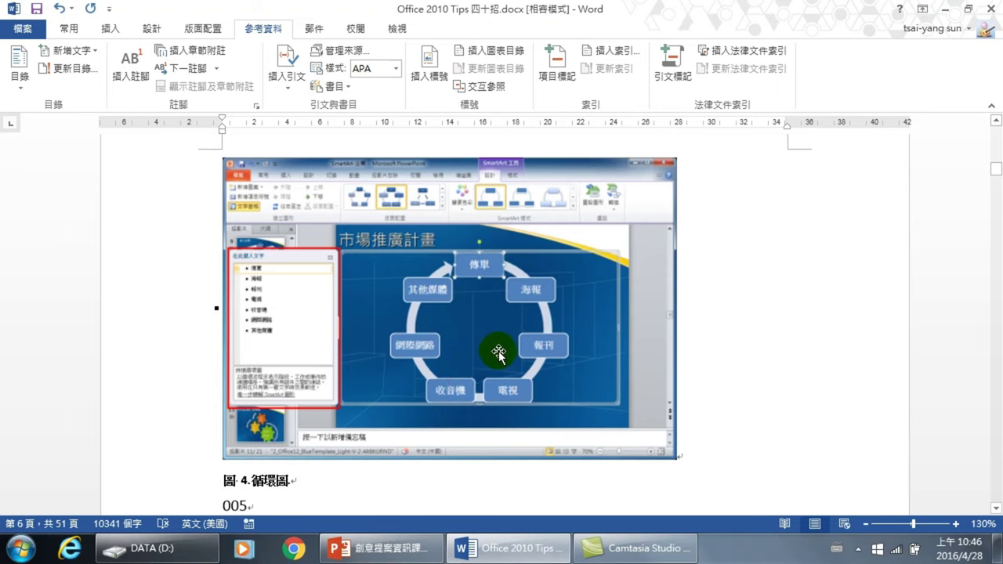
scroll(524, 345, up, 3)
scroll(517, 313, up, 5)
scroll(506, 298, up, 5)
scroll(470, 294, up, 5)
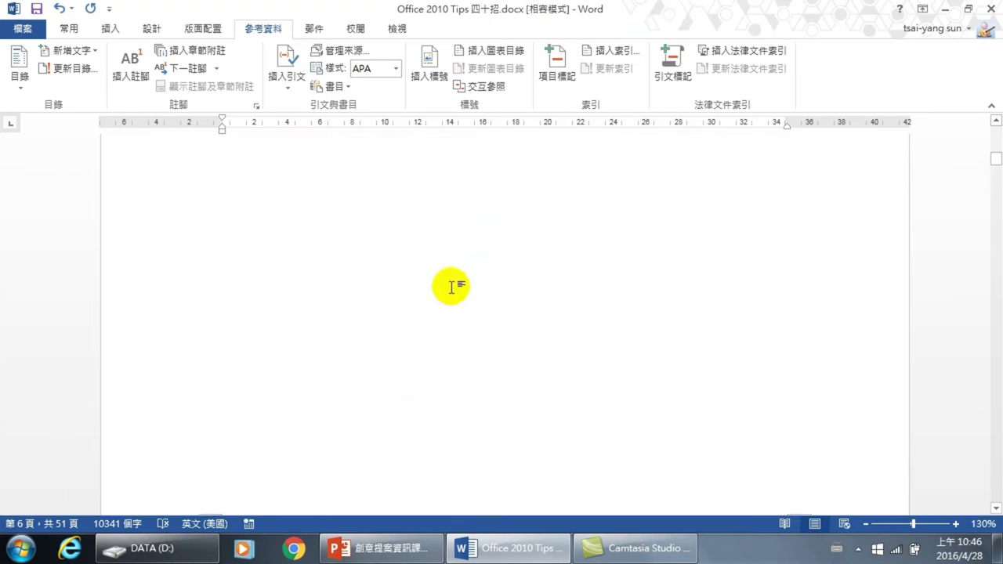
scroll(423, 284, up, 5)
scroll(392, 297, up, 3)
scroll(398, 250, up, 4)
scroll(391, 319, up, 5)
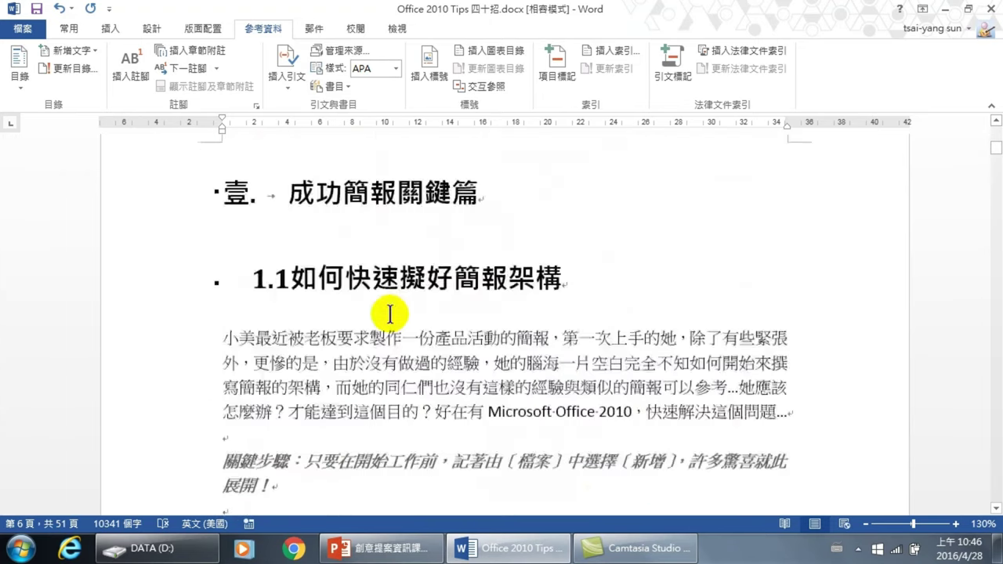
scroll(389, 315, up, 4)
scroll(383, 315, up, 4)
scroll(369, 318, up, 4)
scroll(313, 361, up, 3)
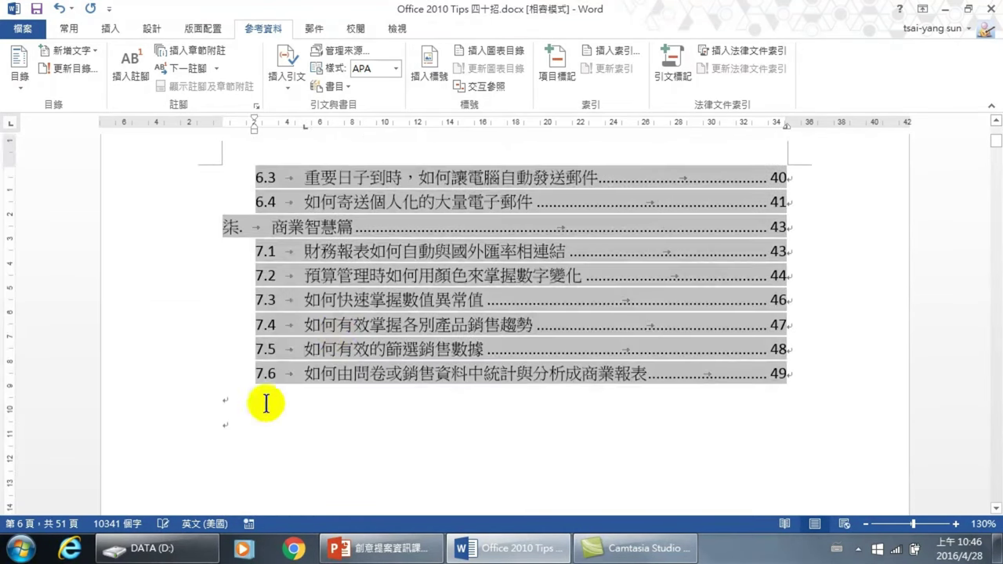
- Type the heading 圖目錄 on a new line below the table of contents, followed by an empty line
click(254, 421)
key(Return)
key(Return)
key(Up)
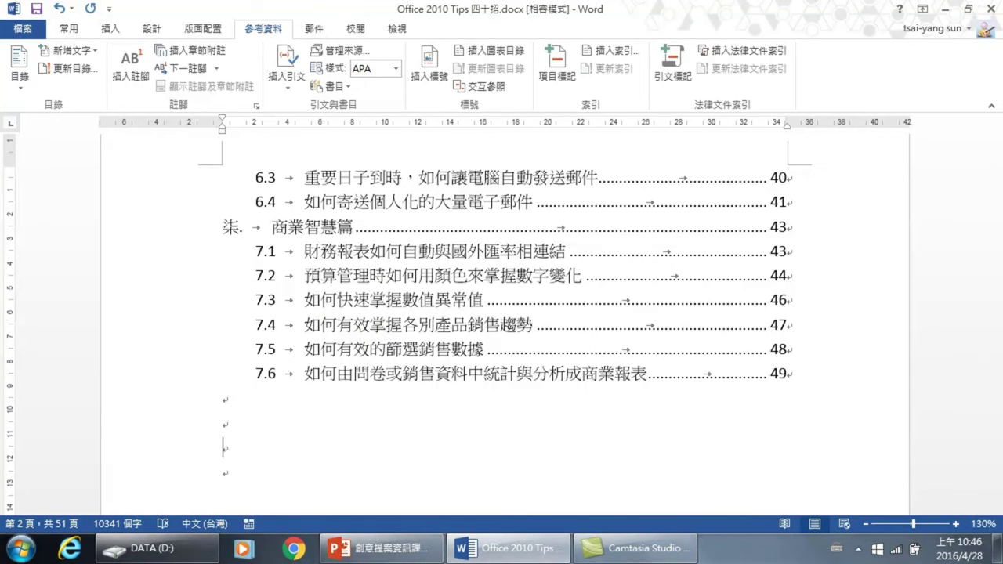
text(圖目)
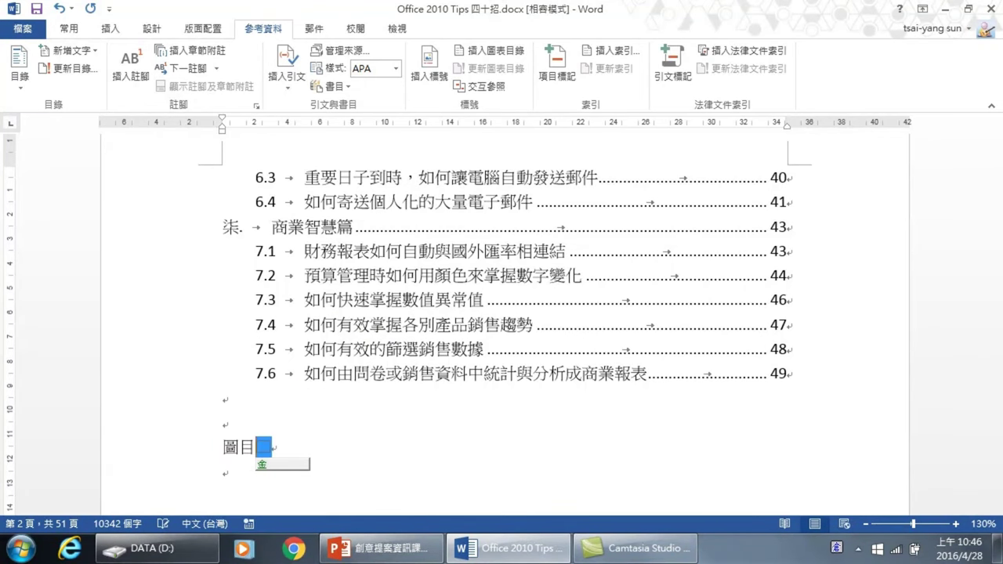
key(Down)
click(312, 413)
key(Return)
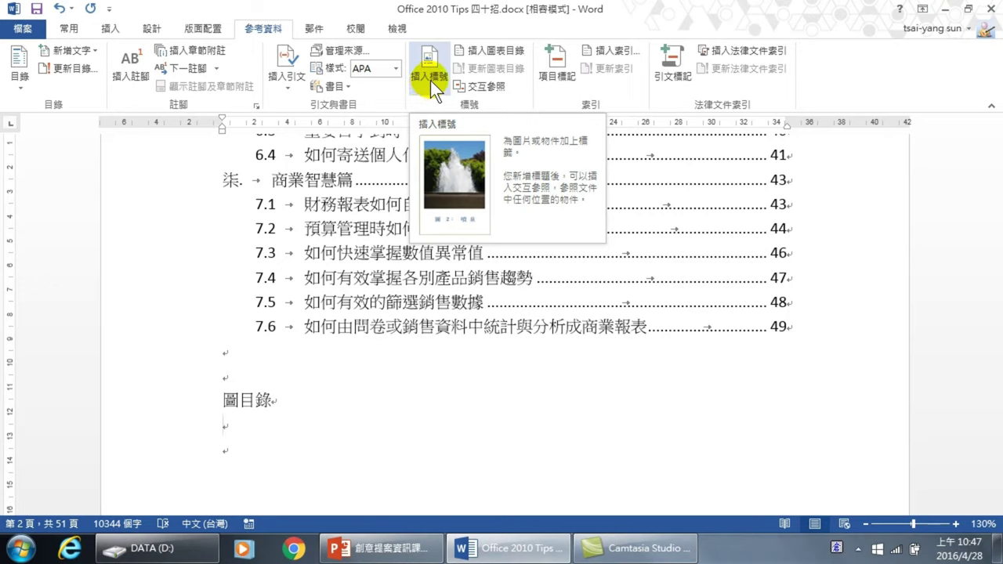
- Insert a table of figures using the 圖 caption label, listing 圖 1–圖 4 with page numbers
click(482, 51)
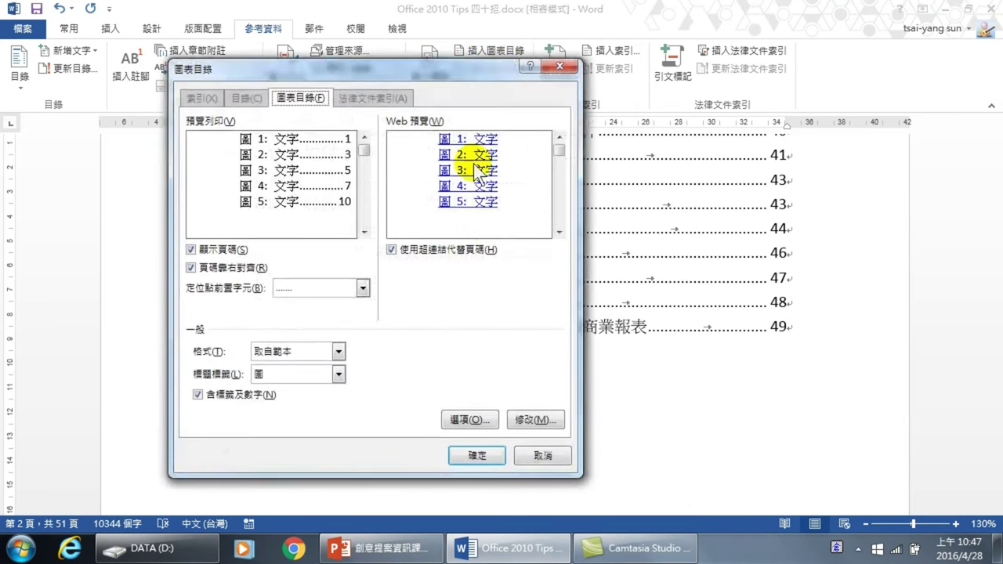
click(276, 373)
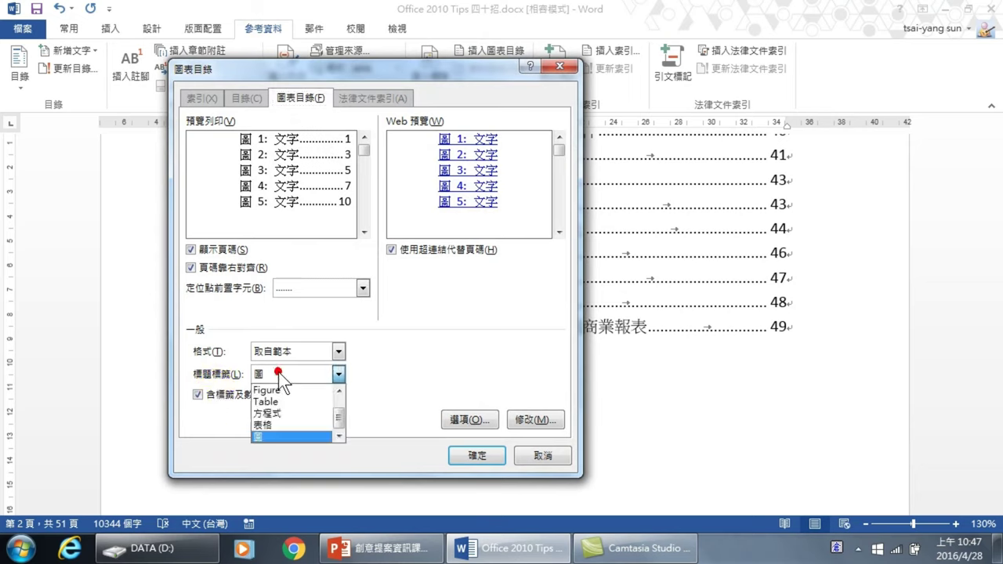
click(264, 435)
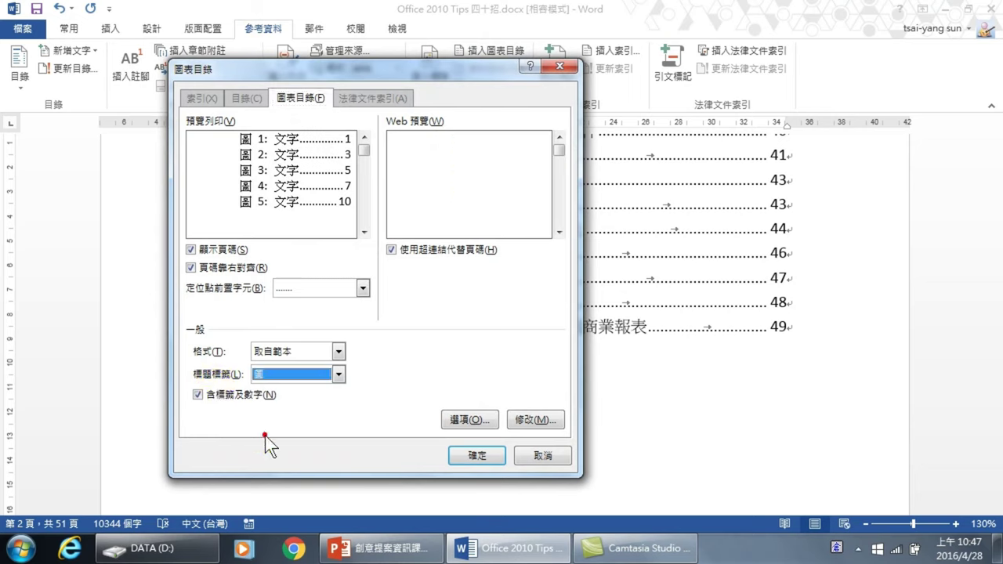
click(480, 456)
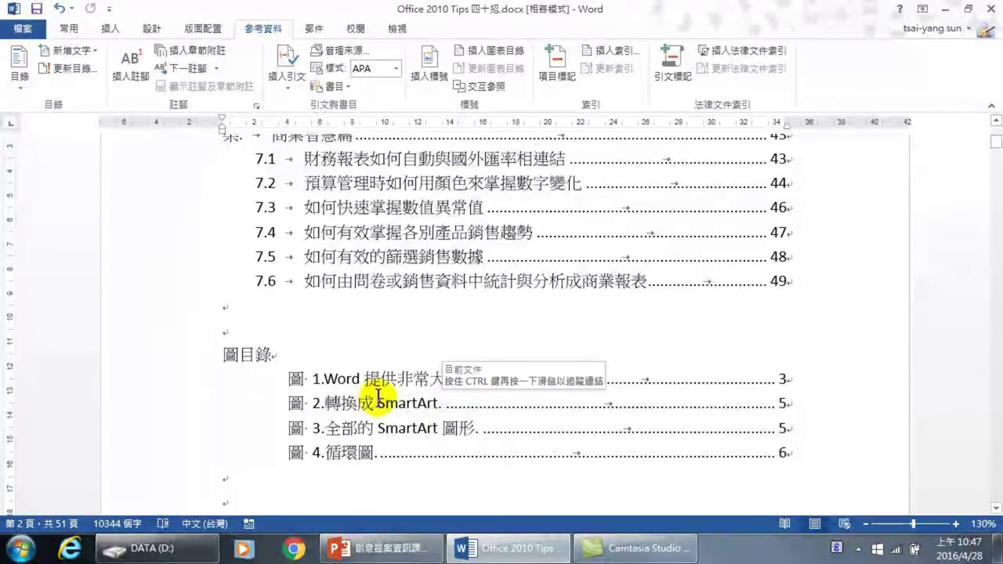
click(405, 483)
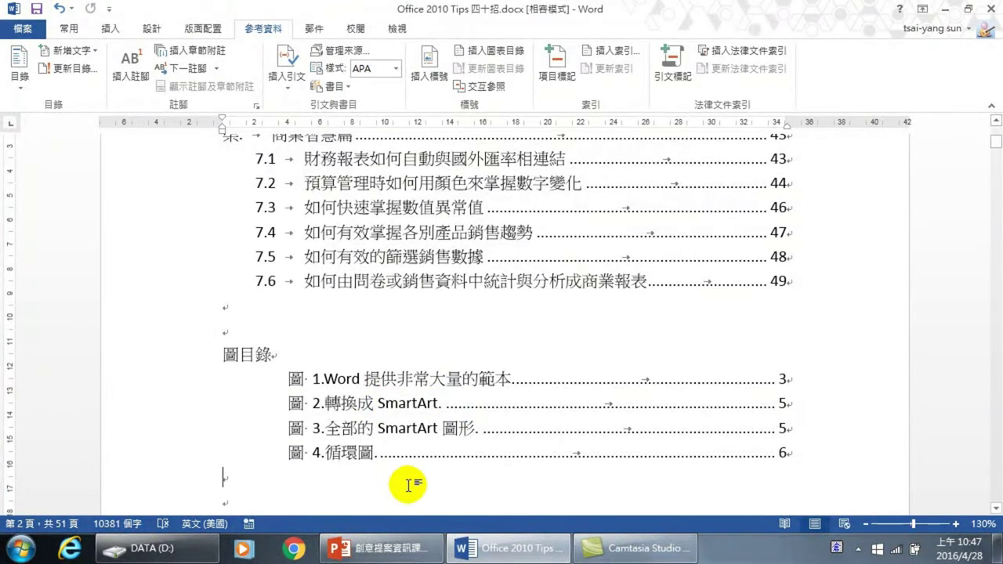